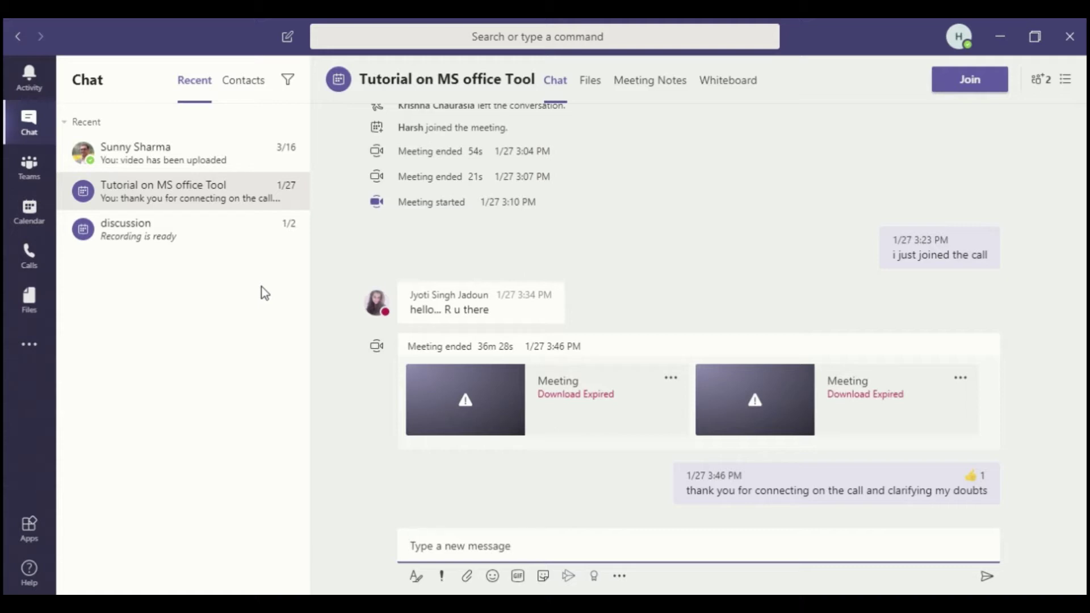
Switch from Chat to the Teams list, showing the FLAG team's General channel
left_click(29, 167)
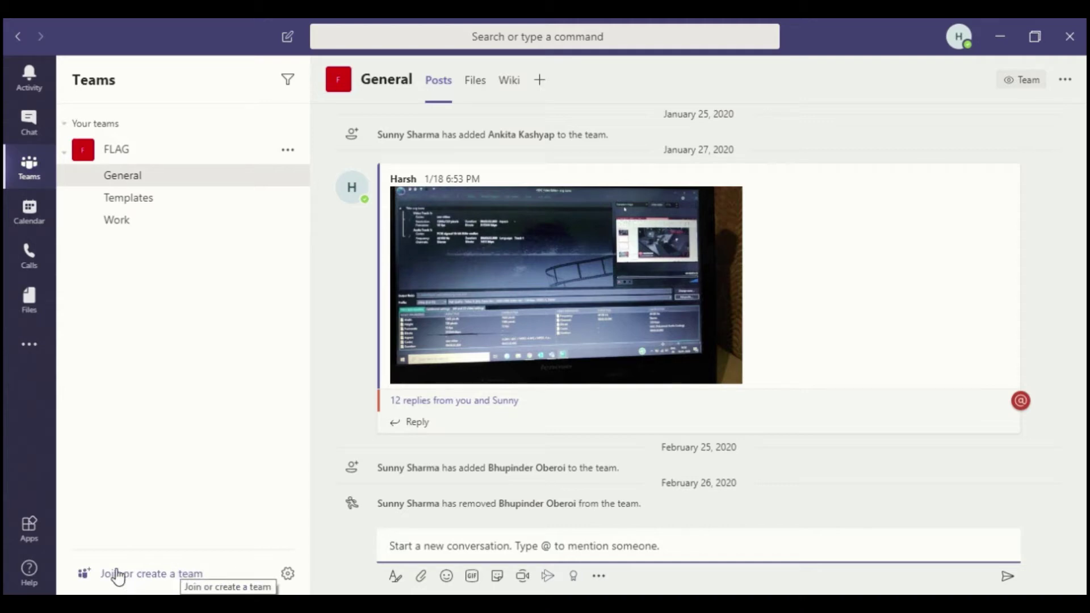
Start creating a new team from scratch via Join or create a team
left_click(174, 574)
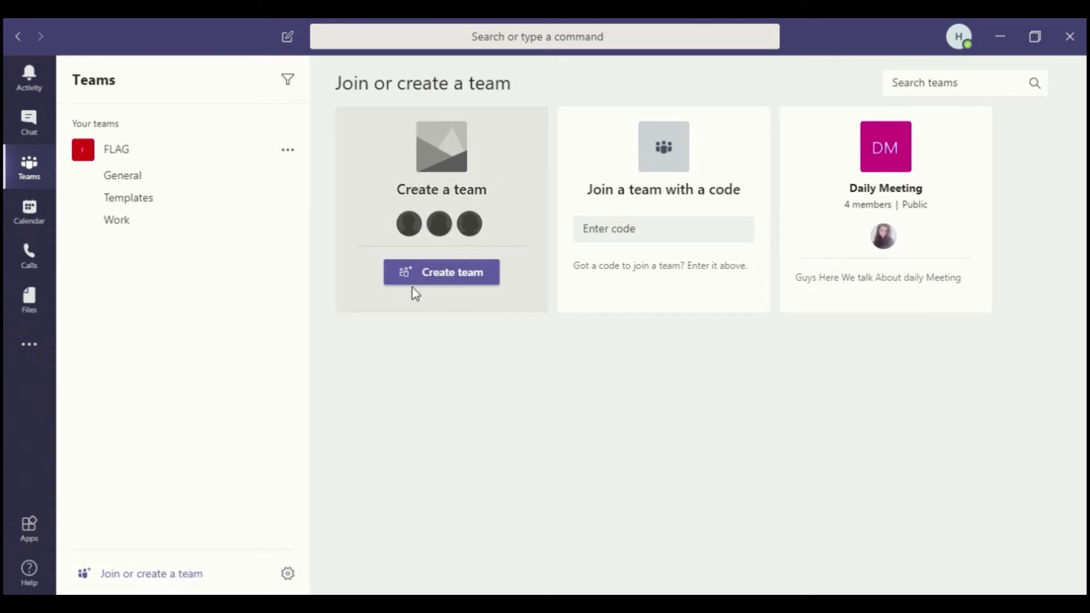
left_click(444, 280)
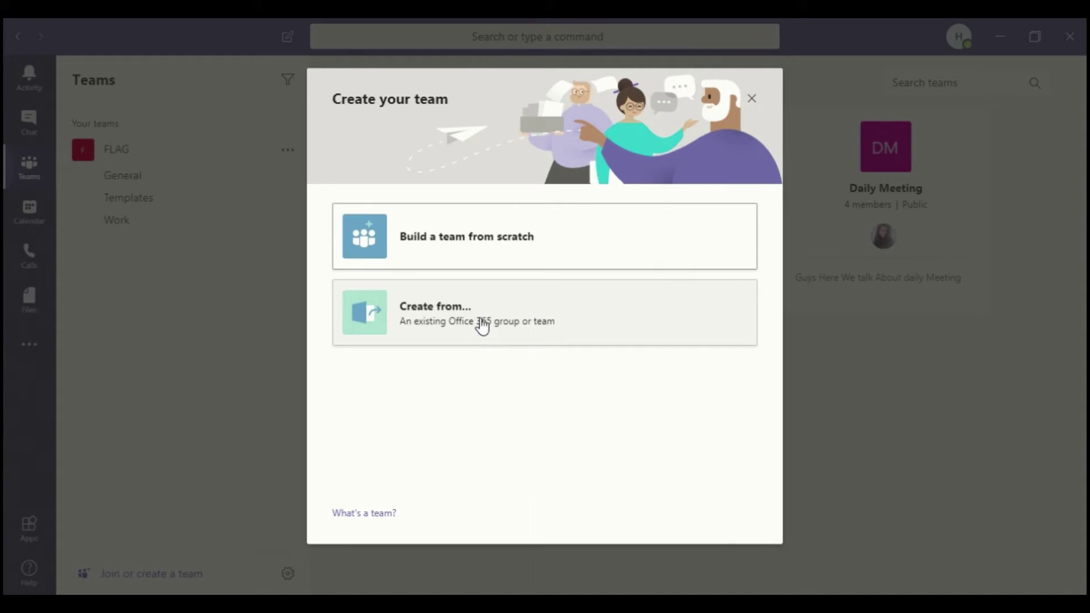
left_click(507, 259)
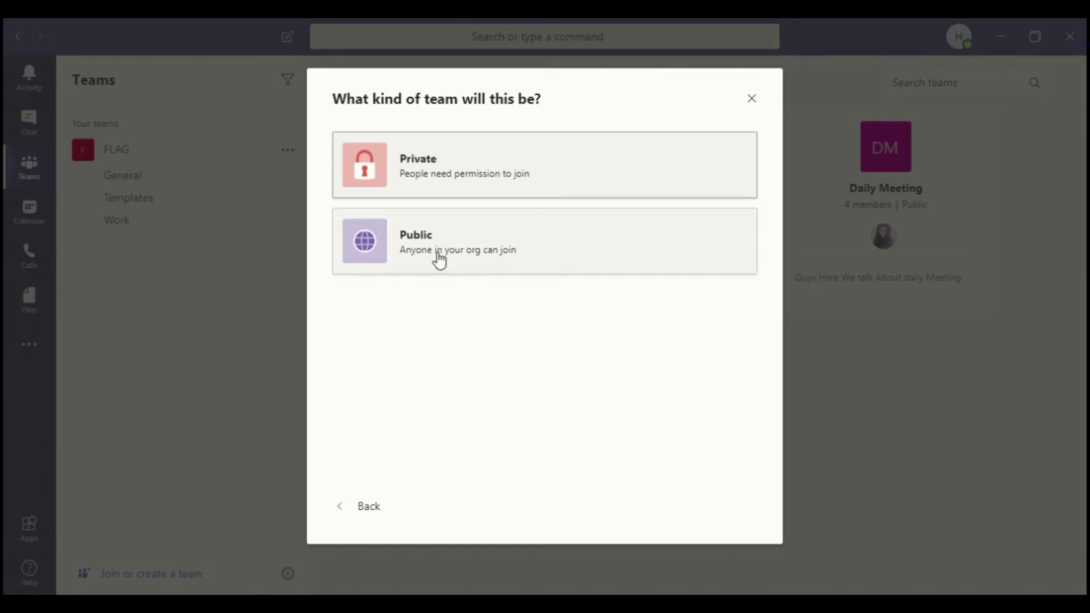
Choose Private as the new team's type
left_click(498, 148)
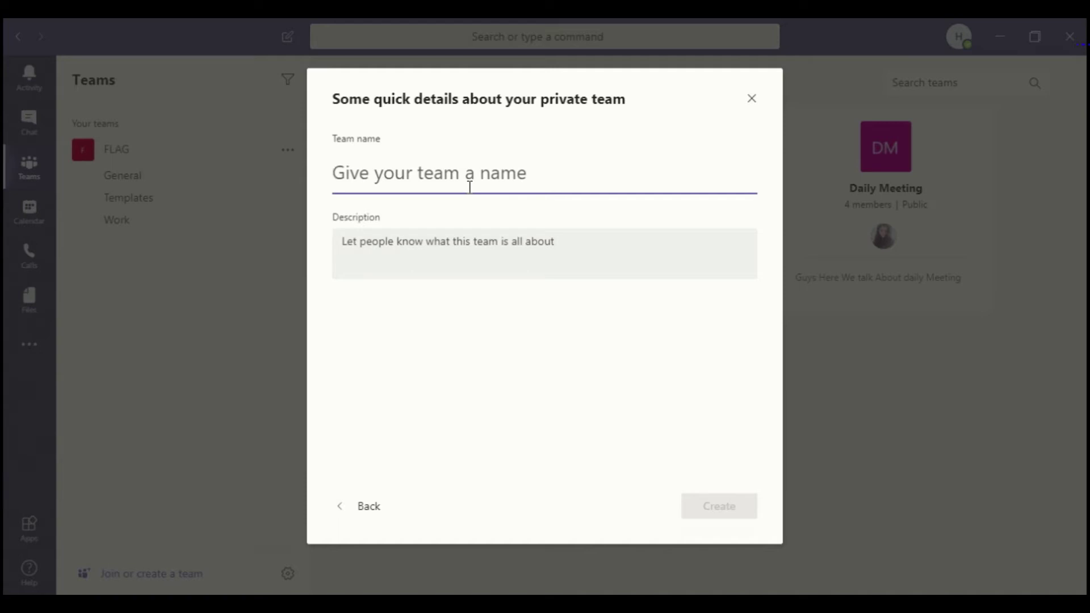
Name the team 'Project falcon', describe it as 'Discuss project falcon', and create it
type("Po")
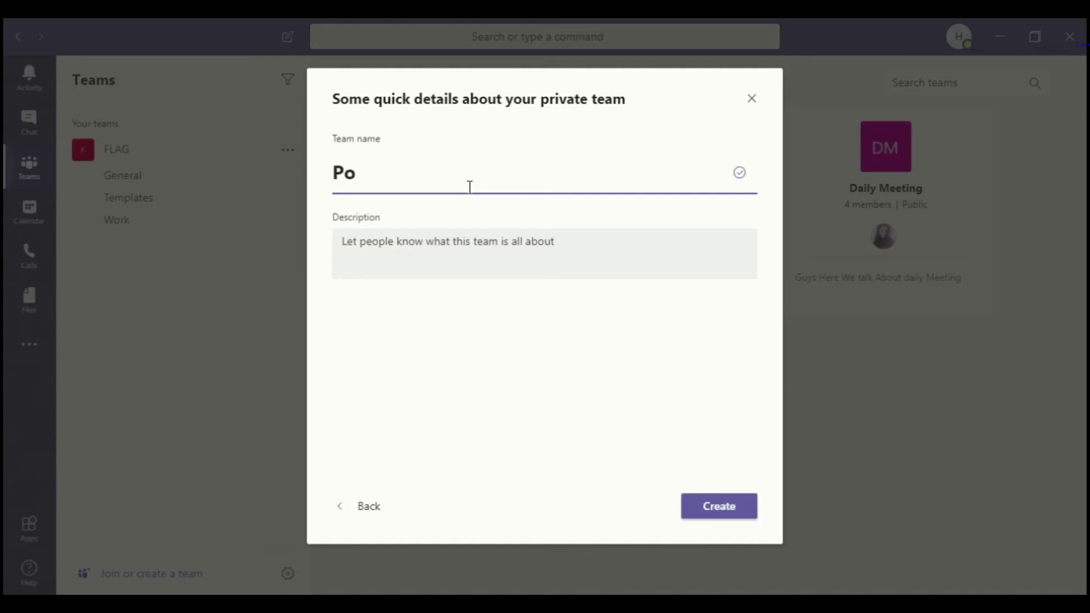
key("BackSpace")
type("roject falcon")
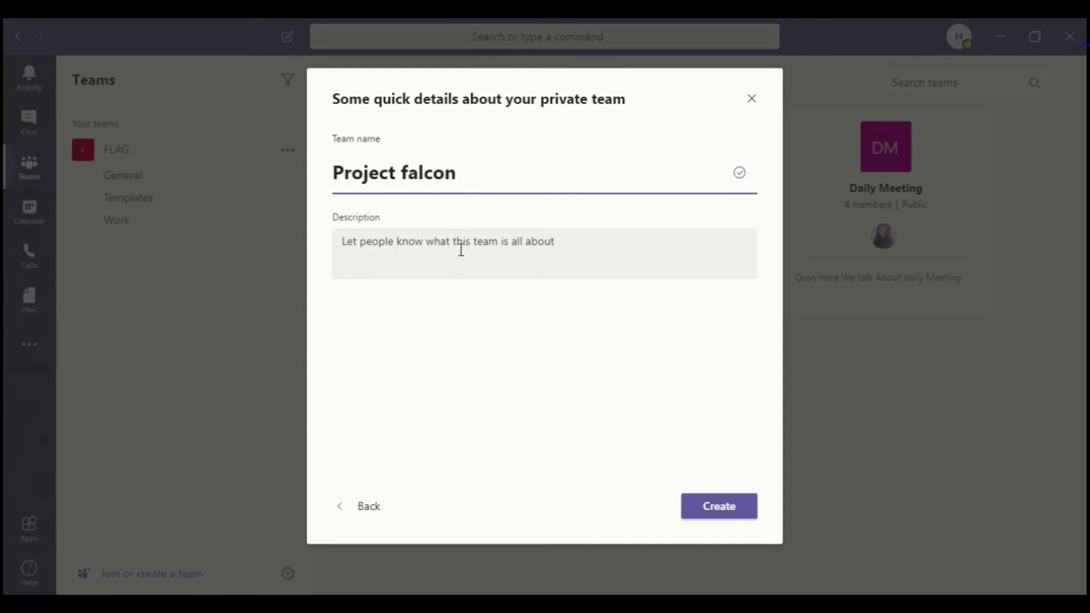
left_click(461, 249)
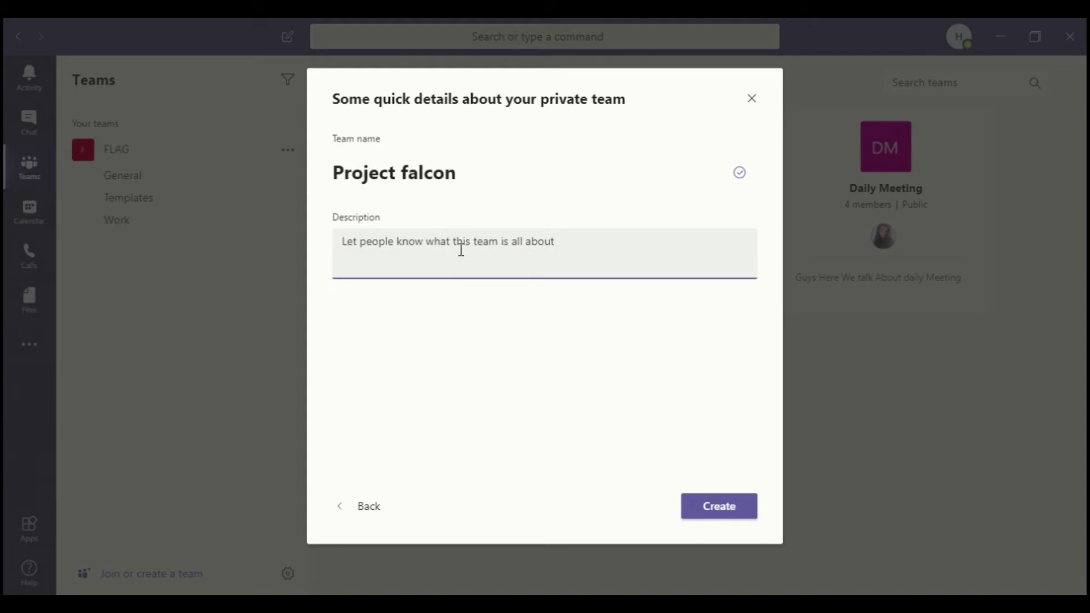
type("Di")
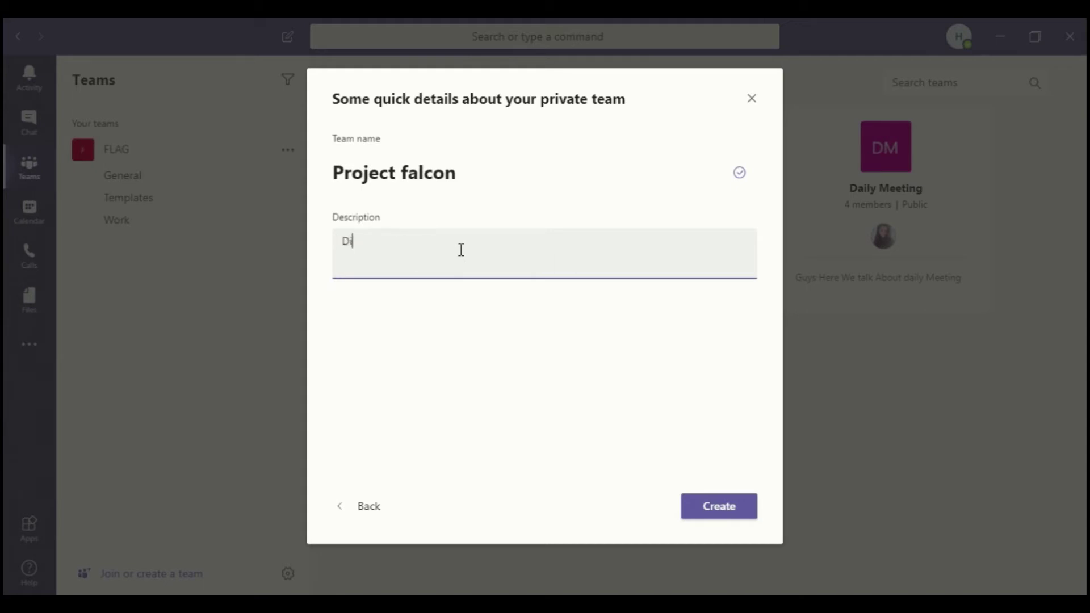
type("scuss project falcon")
left_click(700, 508)
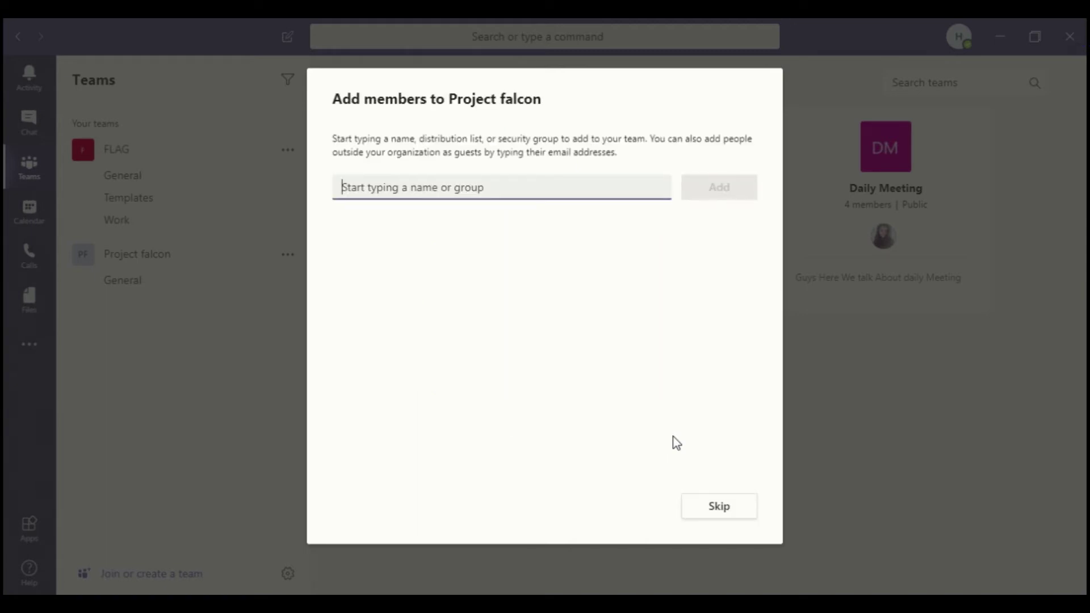
Add the searched colleague to Project falcon with the Member role and close the dialog
type("su")
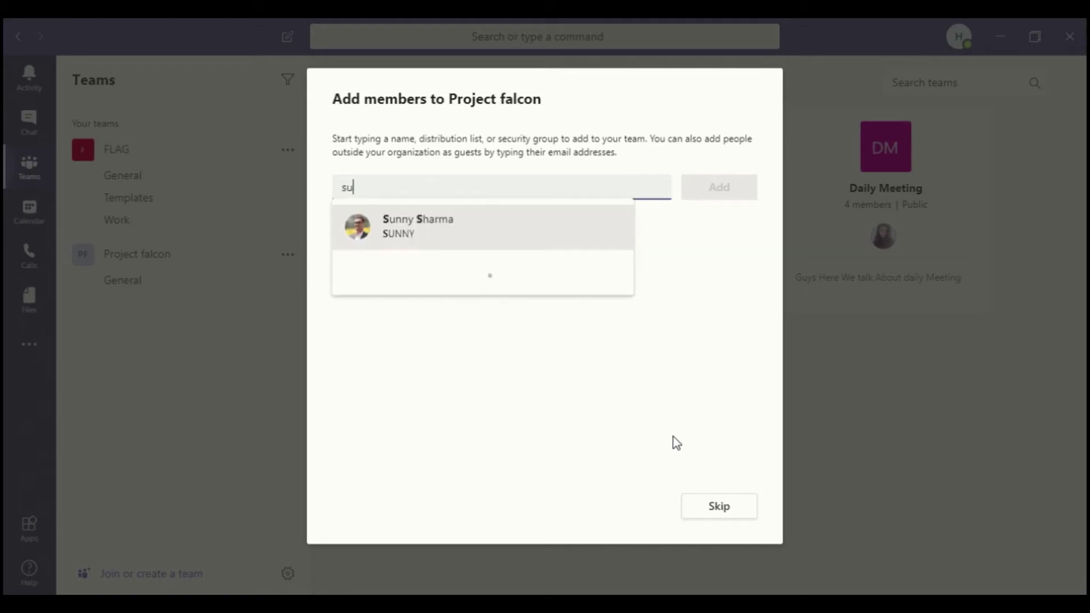
type("nn")
key("Return")
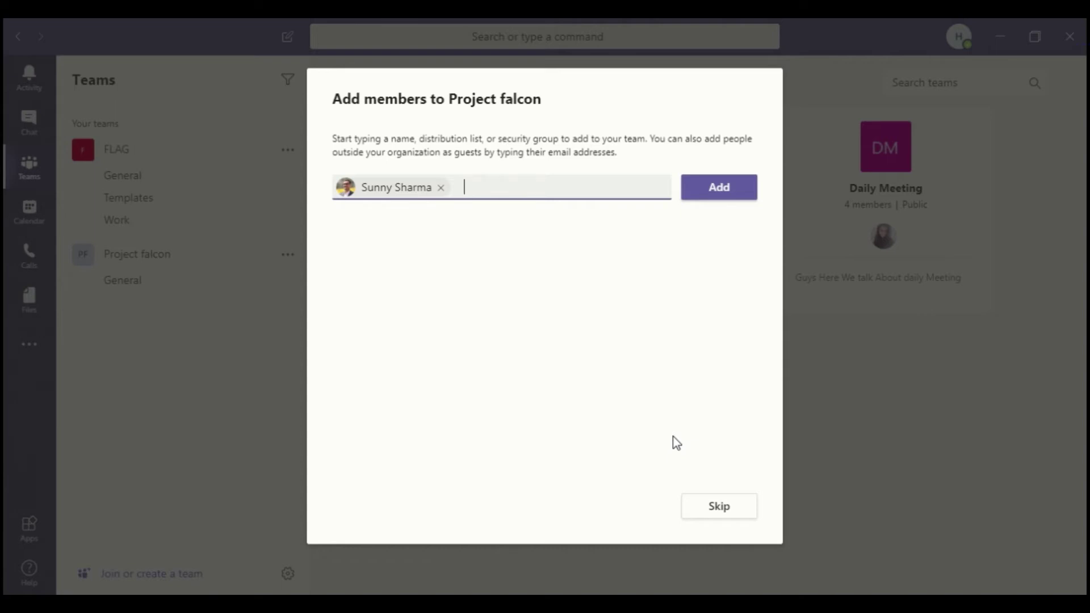
left_click(740, 196)
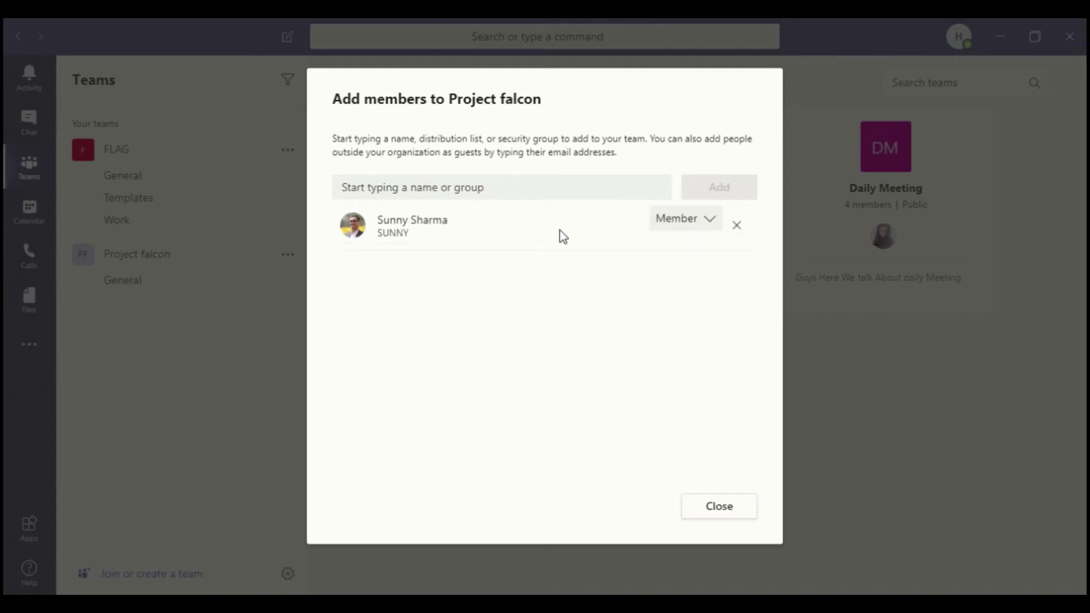
left_click(676, 222)
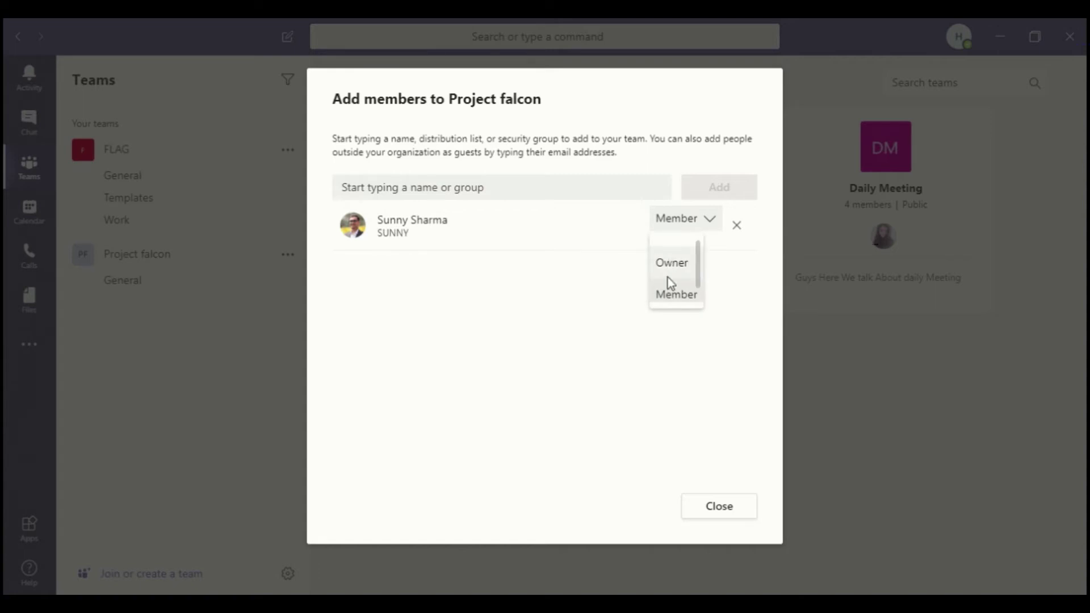
left_click(673, 294)
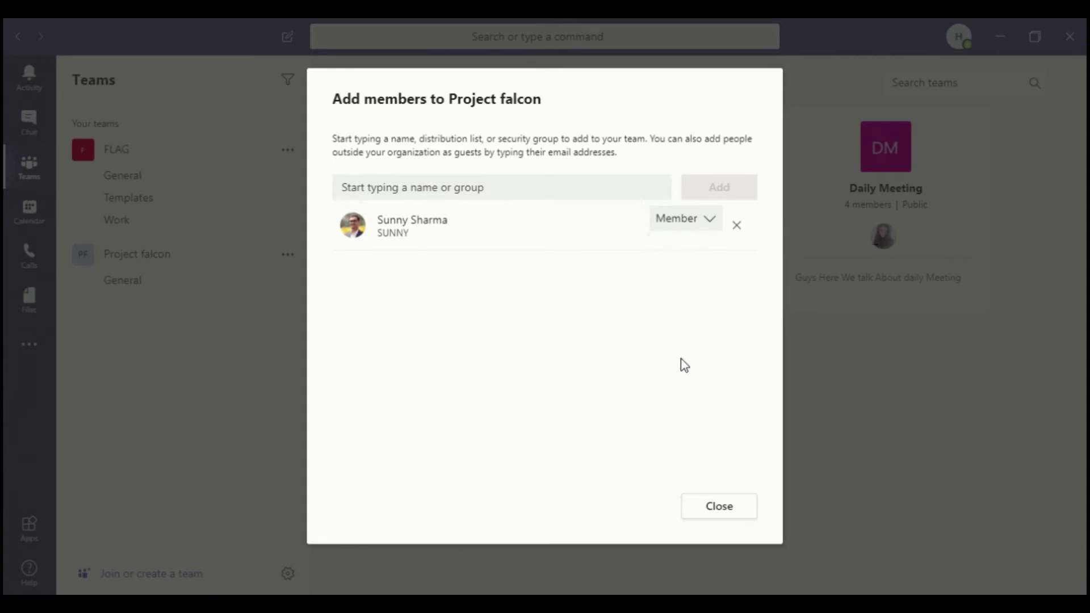
left_click(718, 506)
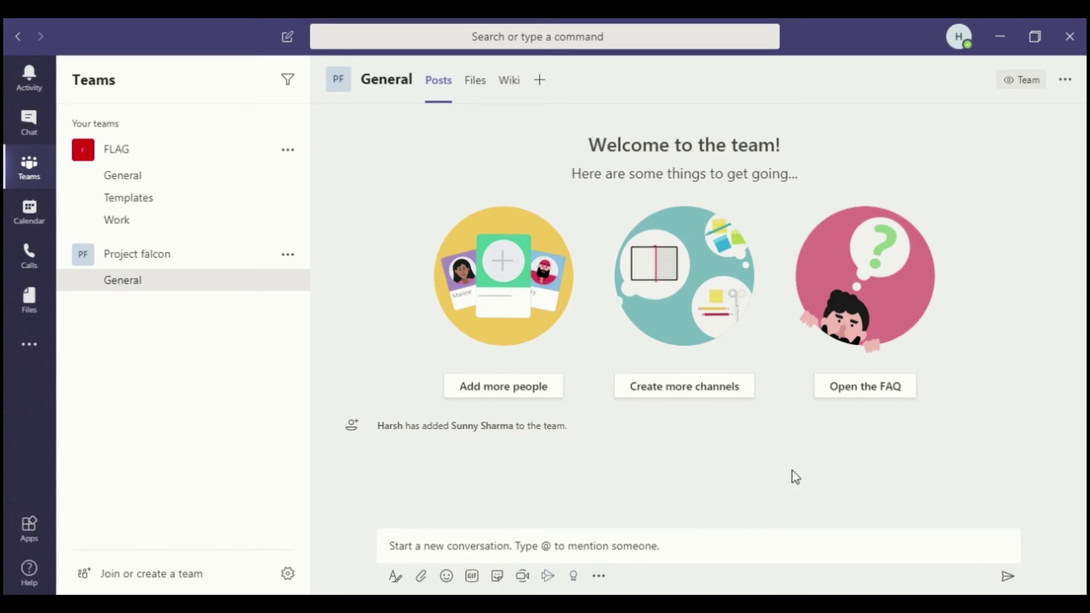
mouse_move(153, 254)
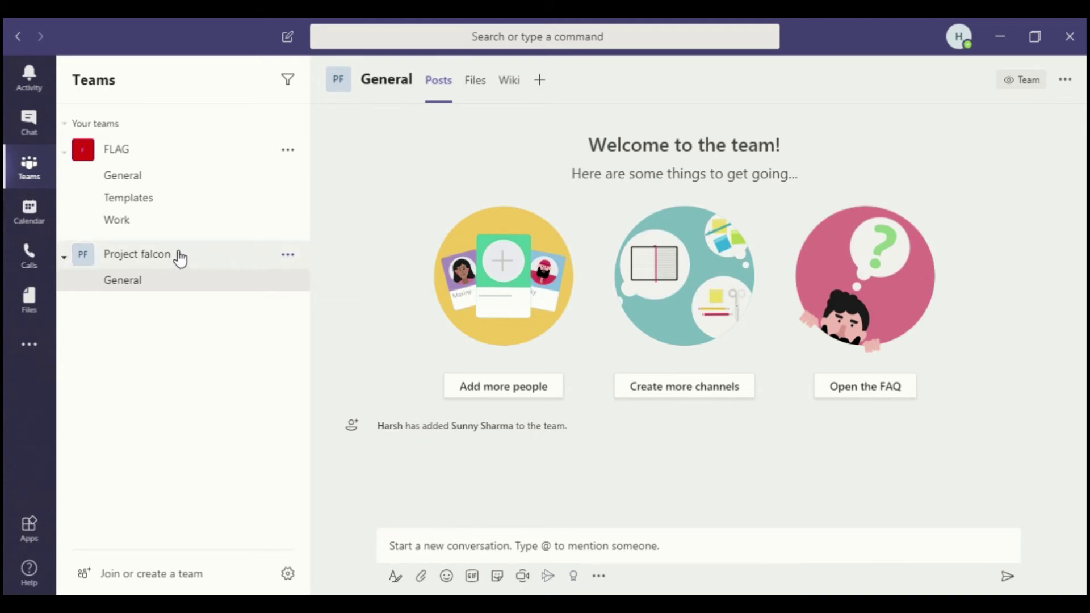
Open the more-options menu for the Project falcon team
left_click(288, 256)
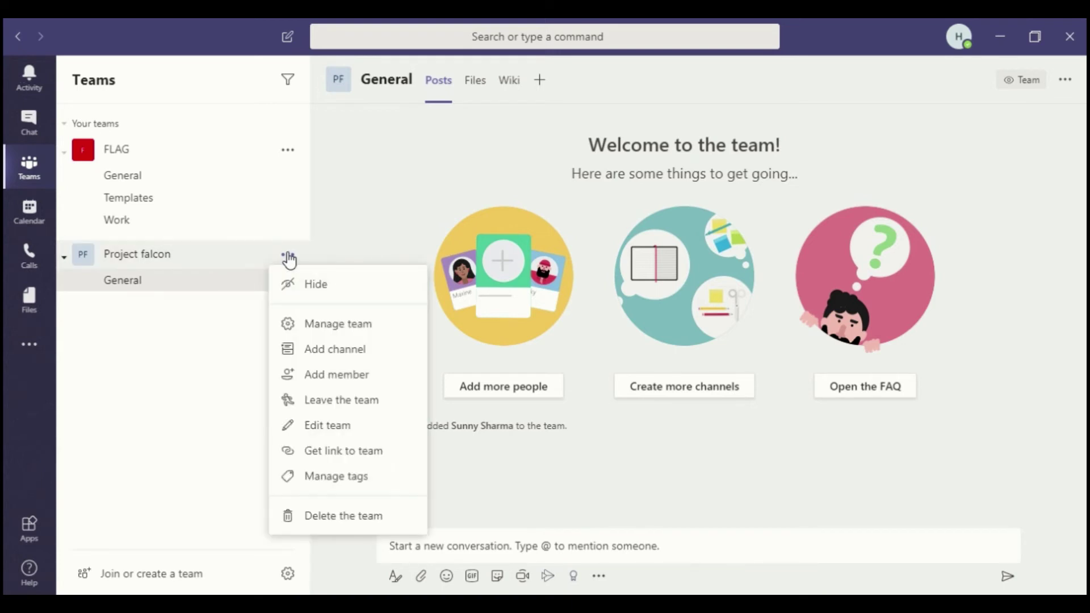
Add channel 'specification' described 'in this we will diccuss aoout specification', auto-shown for everyone
left_click(331, 352)
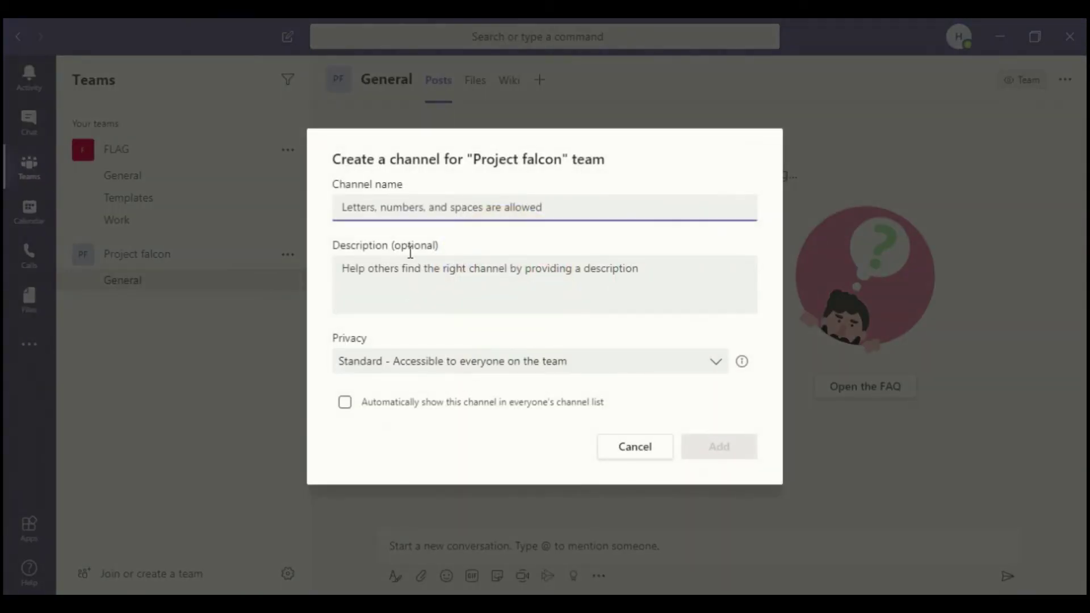
type("specification")
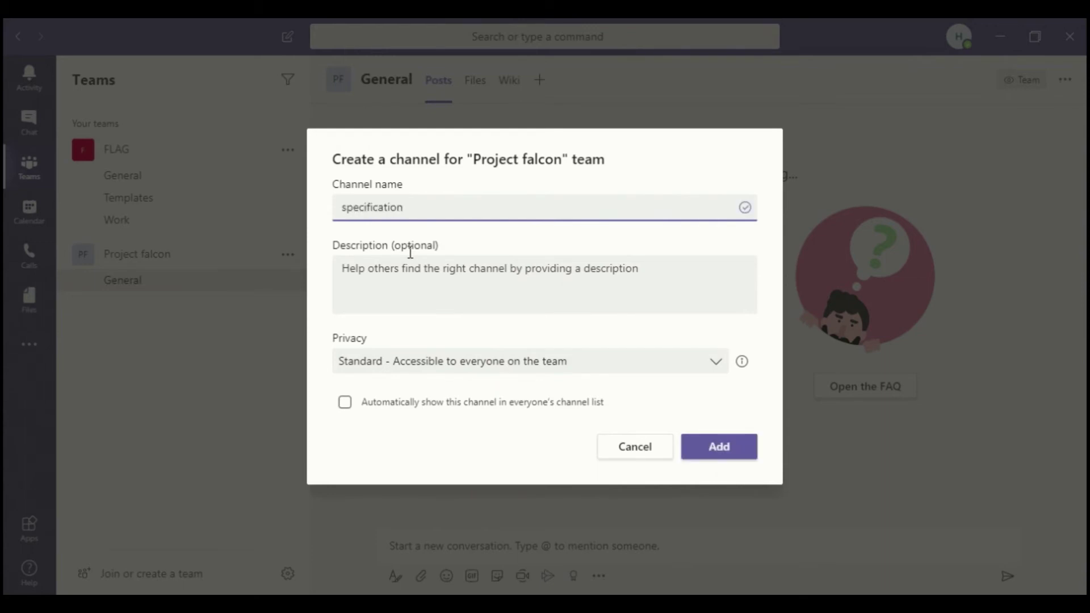
left_click(407, 274)
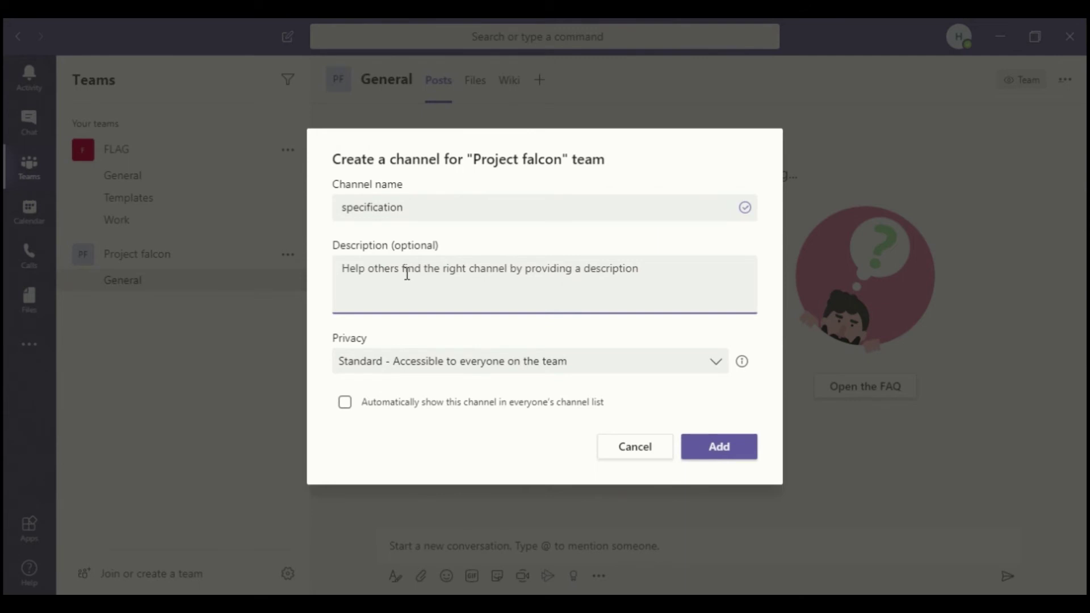
type("in this we will dic")
type("cuss ao")
type("bout ")
type("spe")
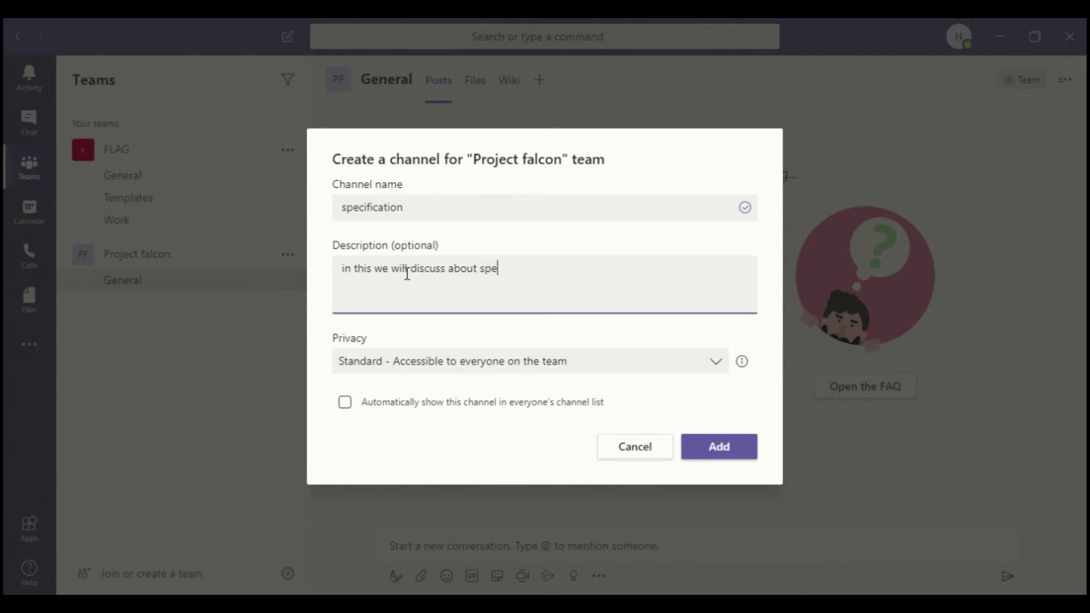
type("cification")
left_click(346, 403)
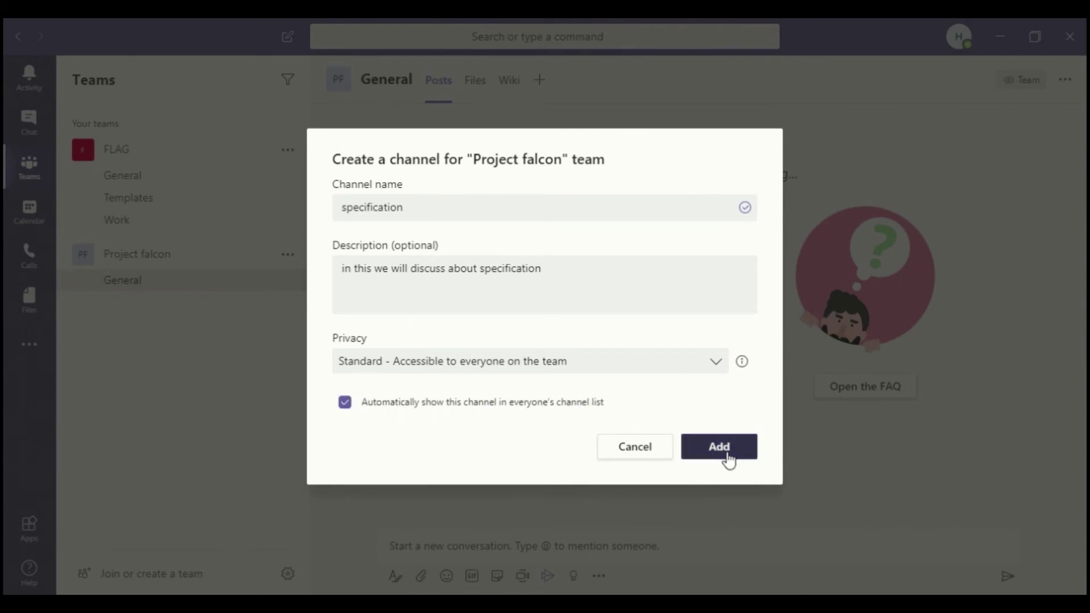
left_click(724, 454)
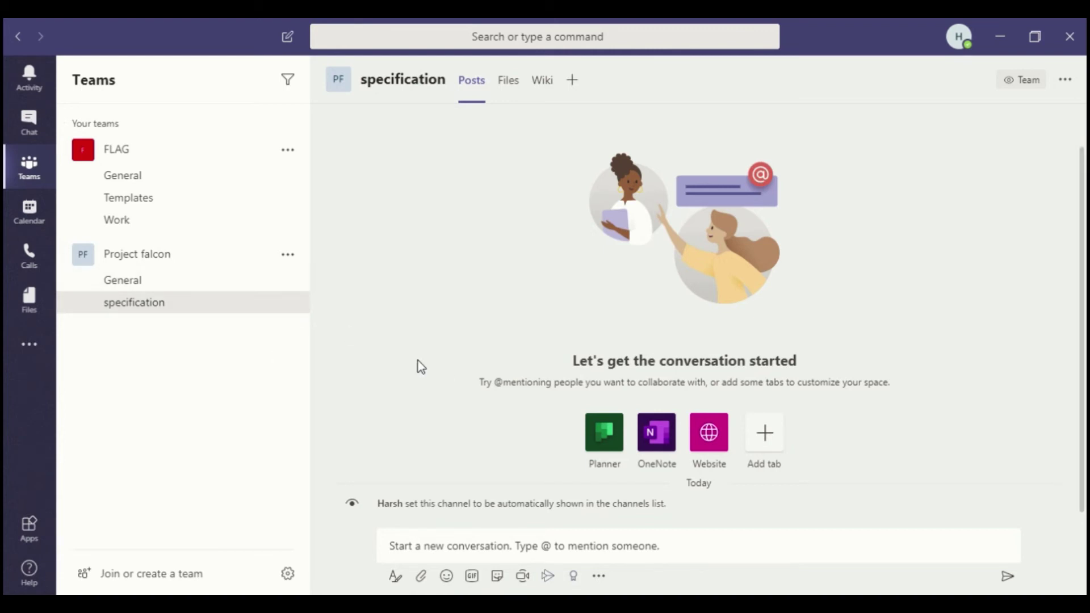
Bring up Project falcon's options menu from the sidebar
left_click(288, 255)
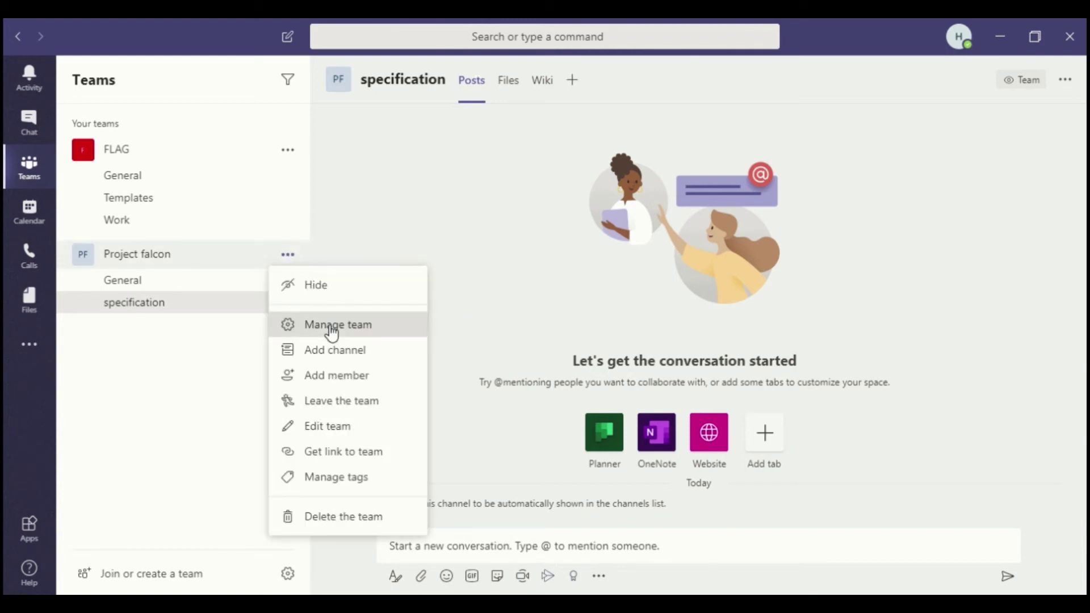
Open Manage team for Project falcon and expand the Members and guests list
left_click(331, 326)
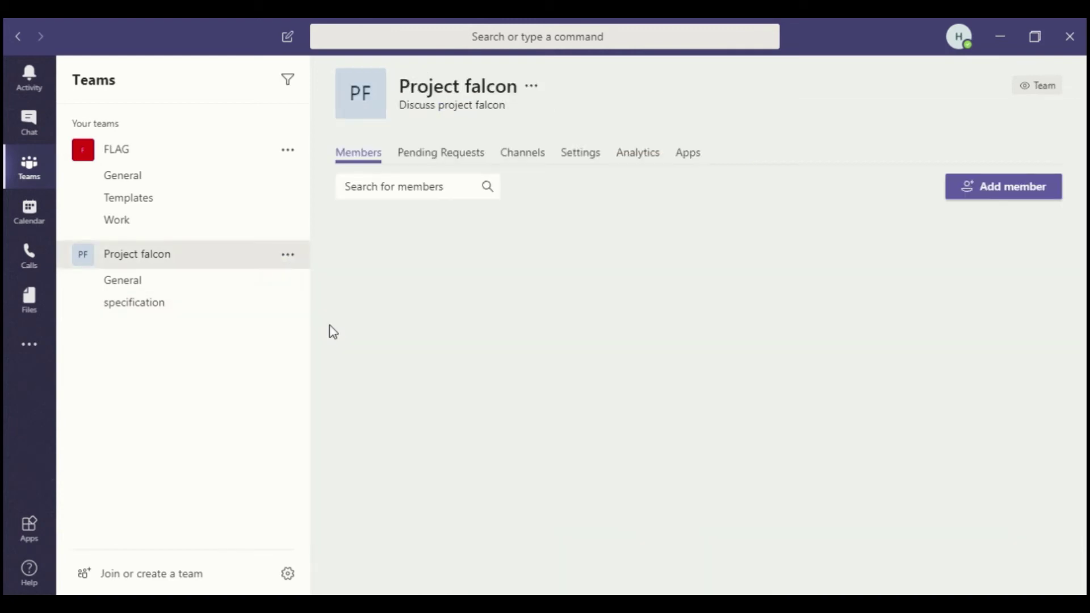
left_click(289, 257)
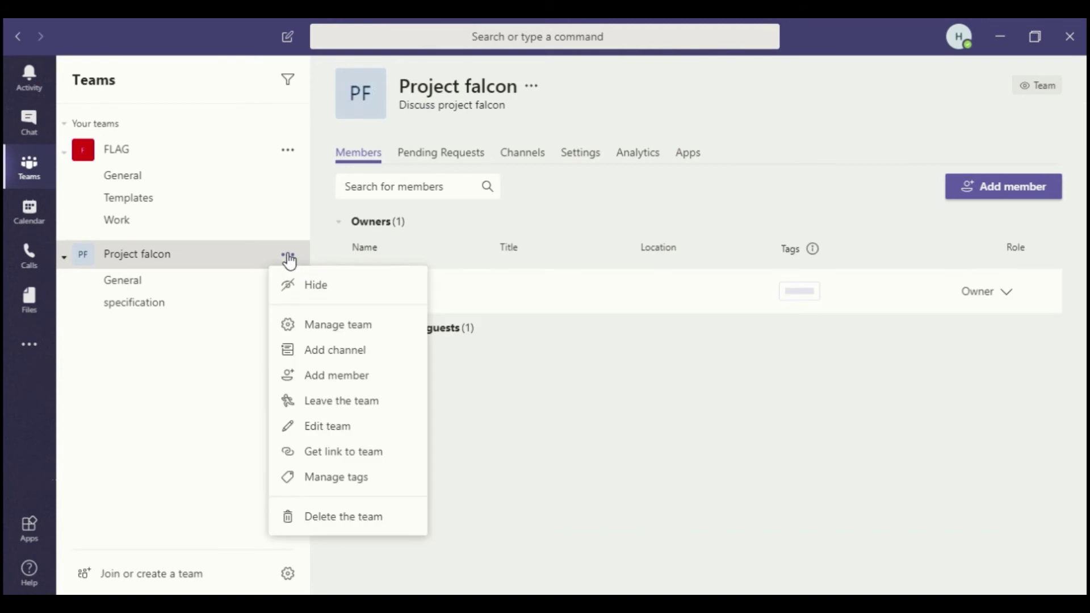
left_click(311, 324)
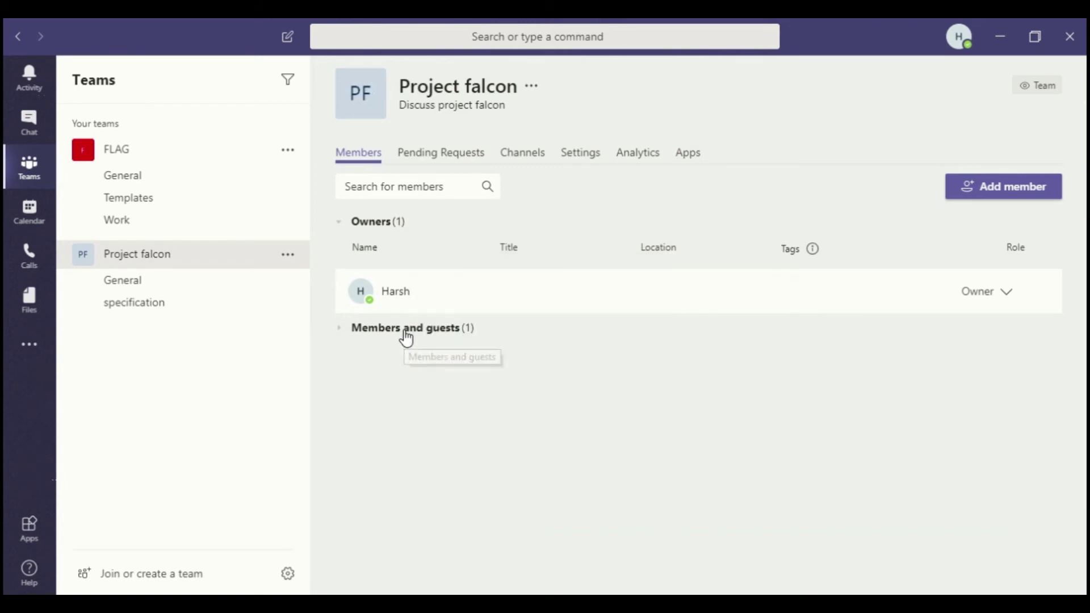
left_click(406, 335)
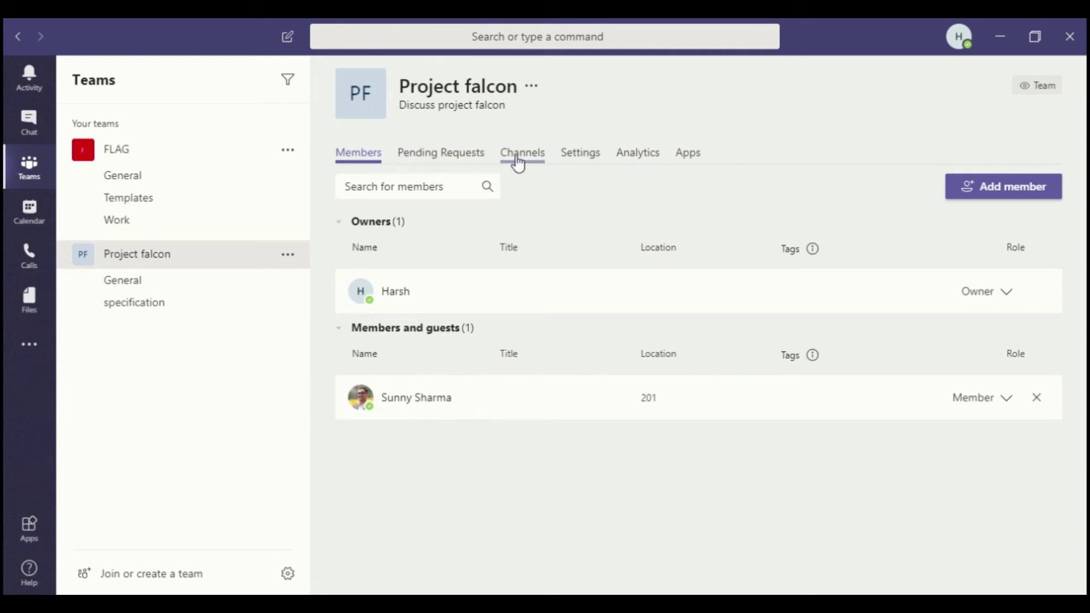
Expand Team picture and Member permissions on the Settings tab, then return to General
left_click(578, 159)
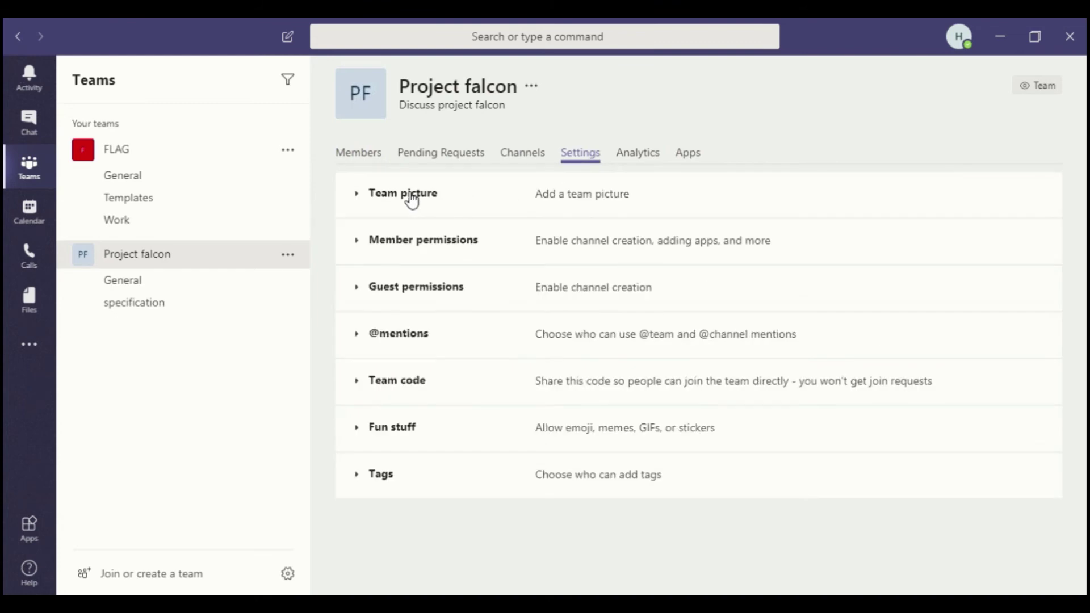
left_click(412, 199)
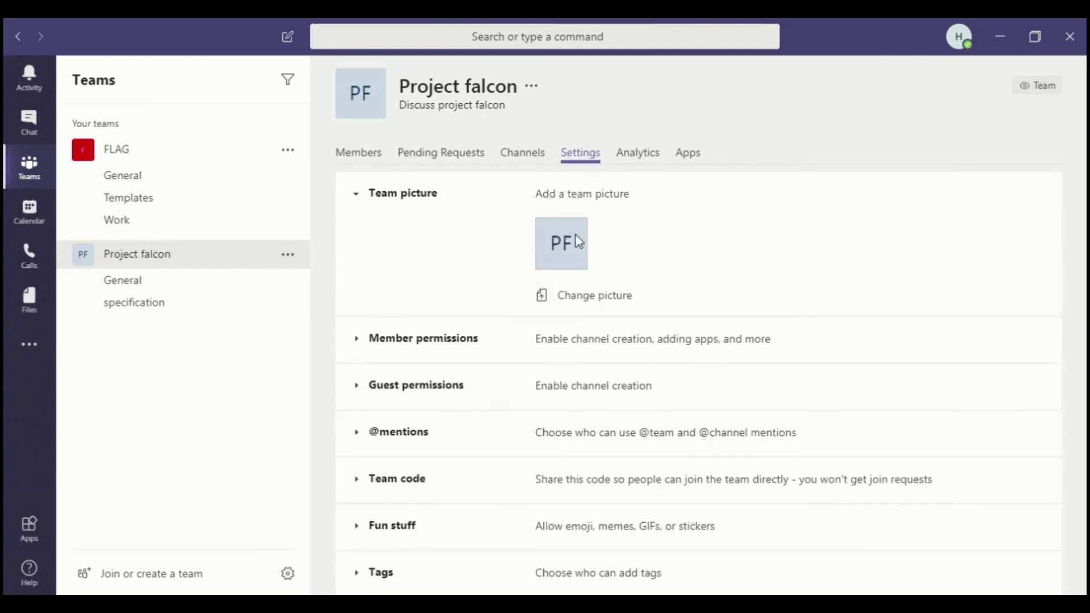
left_click(420, 341)
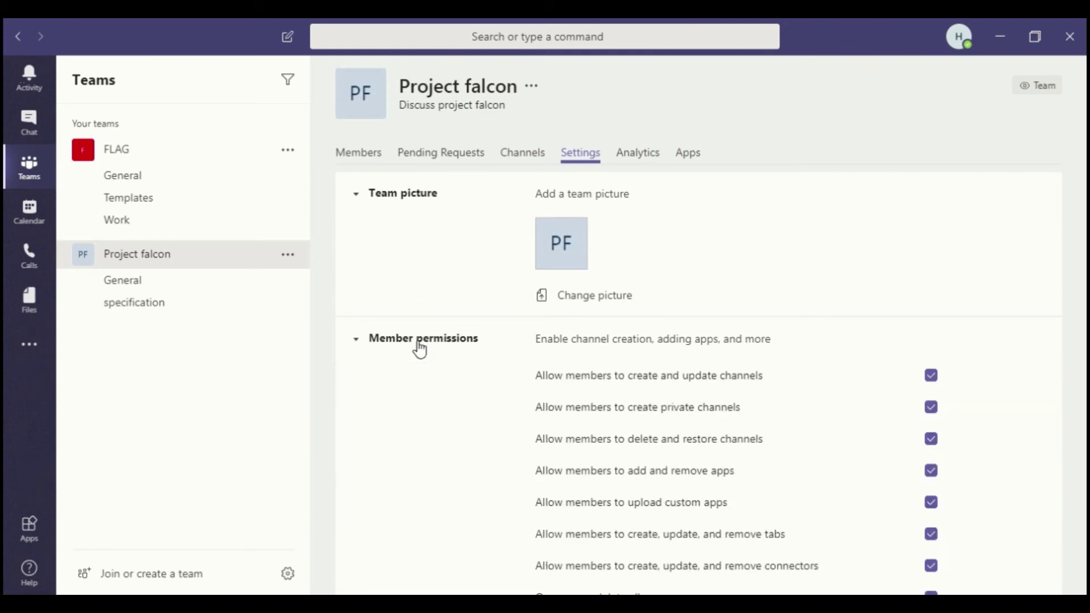
left_click(178, 284)
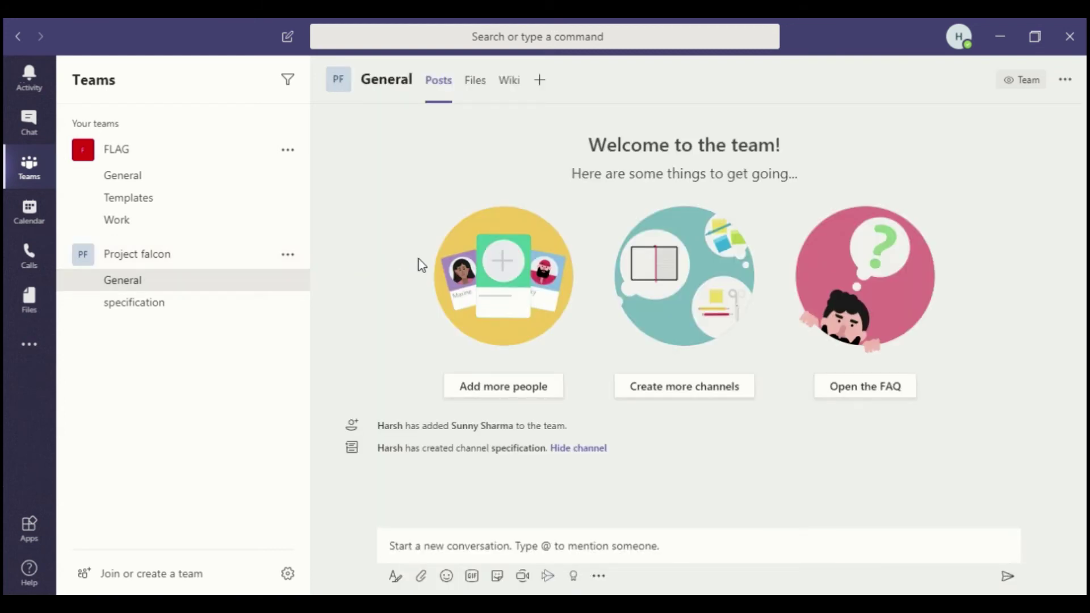
Open Add more people from the General channel and close it without adding anyone
left_click(468, 390)
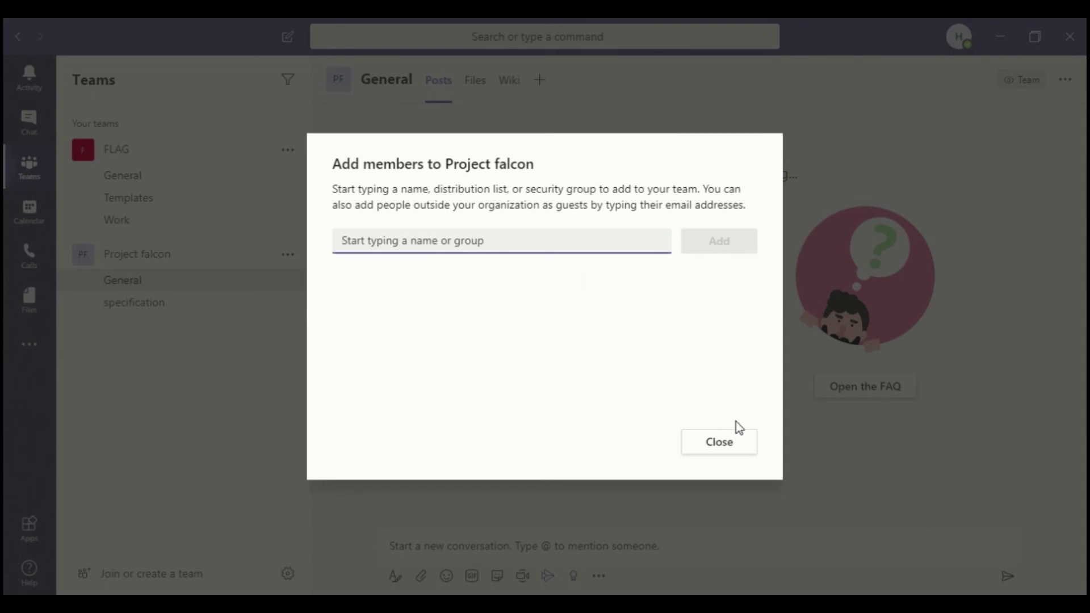
left_click(725, 445)
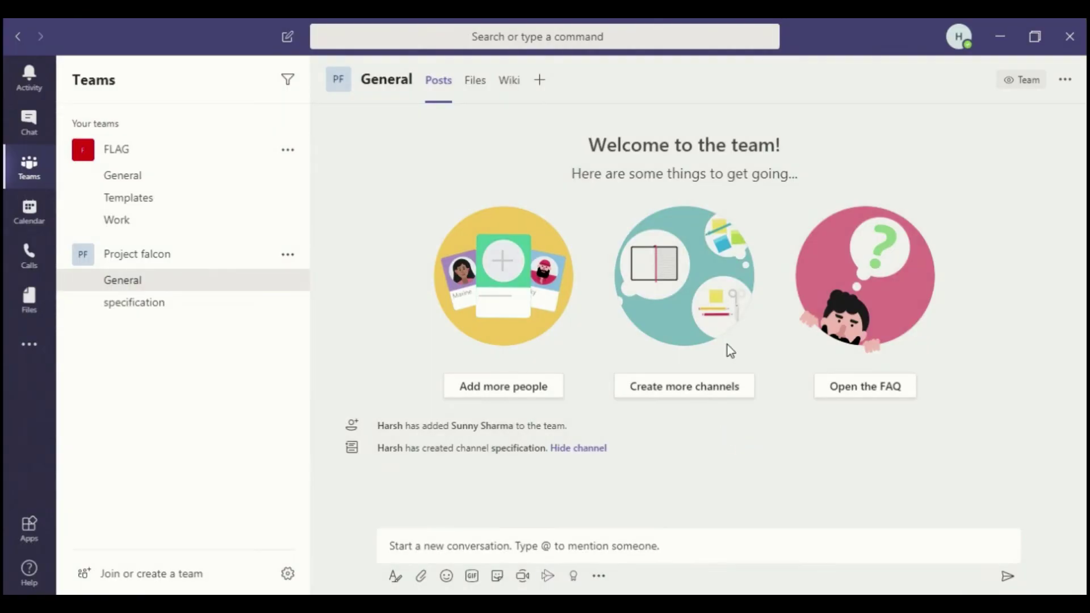